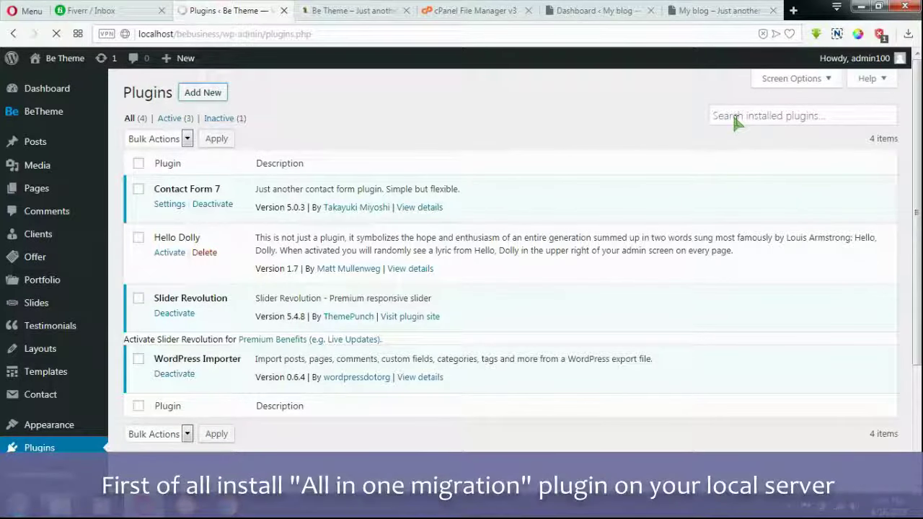
# Search the local site's plugin directory for "all in one migration", then install and activate the All-in-One WP Migration plugin
pyautogui.click(717, 131)
pyautogui.write('all ')
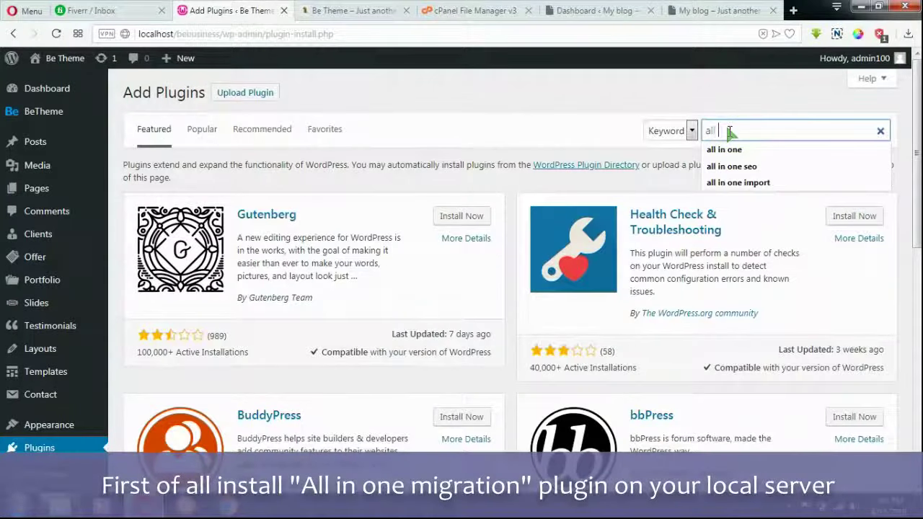
pyautogui.write('in one migration')
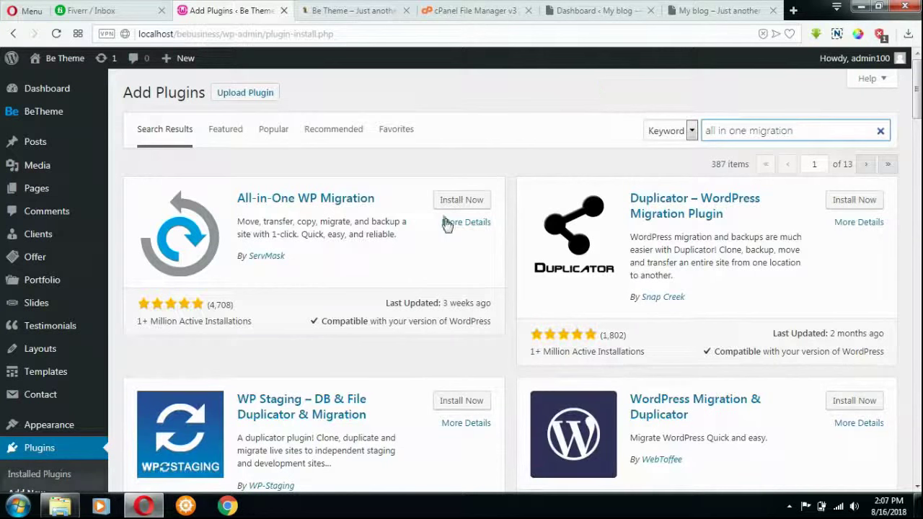
pyautogui.click(455, 201)
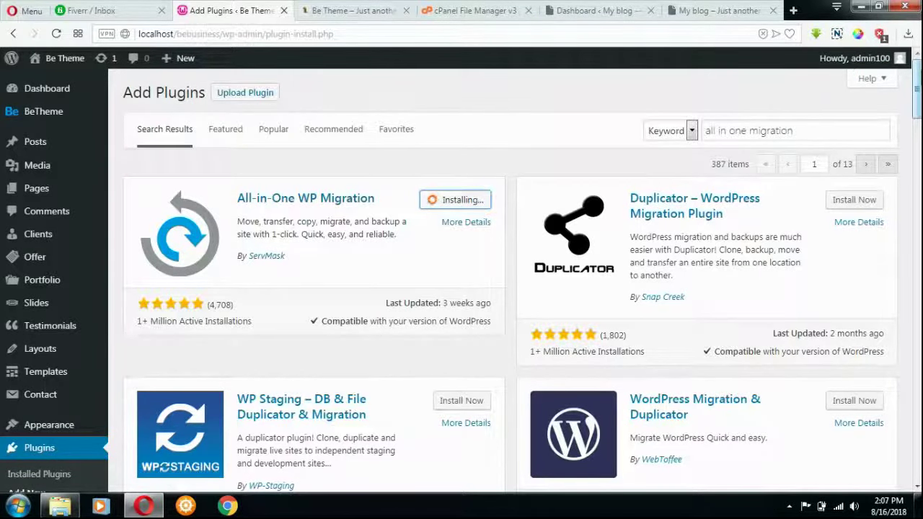
pyautogui.scroll(-2, 581, 71)
pyautogui.scroll(2, 581, 70)
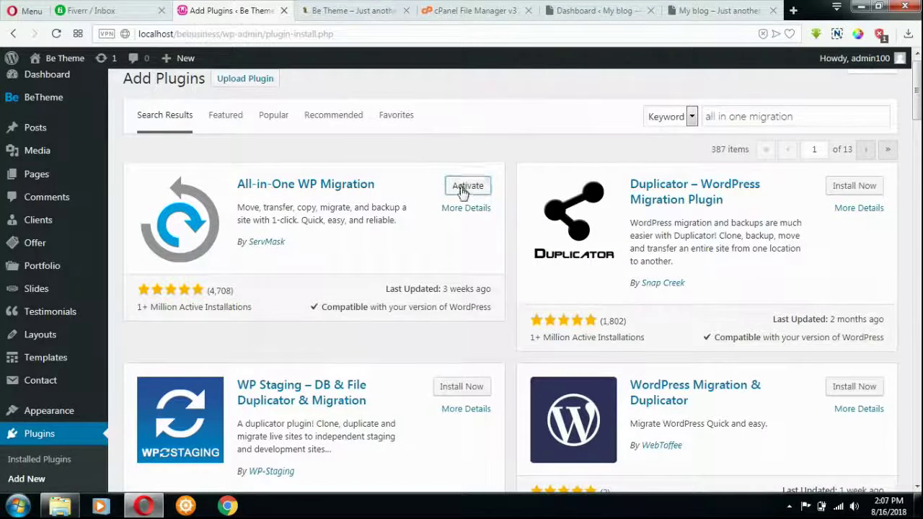
pyautogui.click(465, 187)
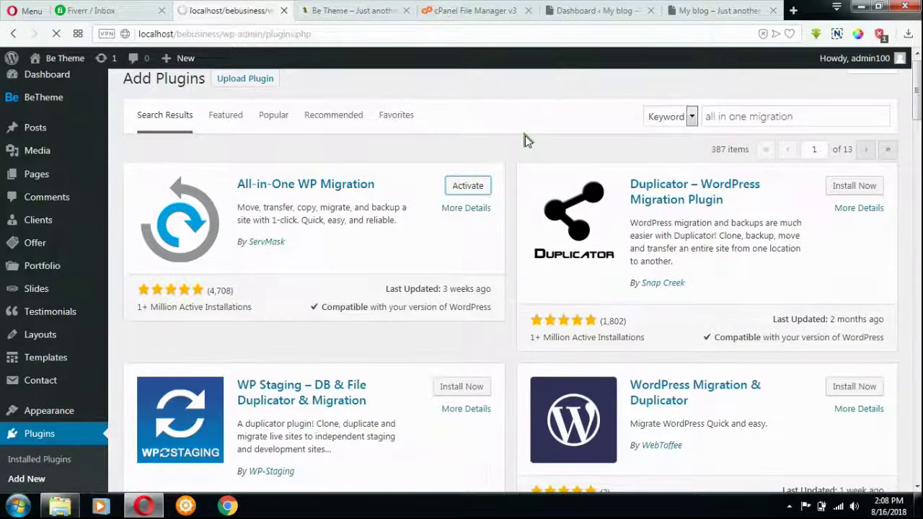
# Export the local Be Theme site to a file with All-in-One WP Migration
pyautogui.scroll(-3, 524, 136)
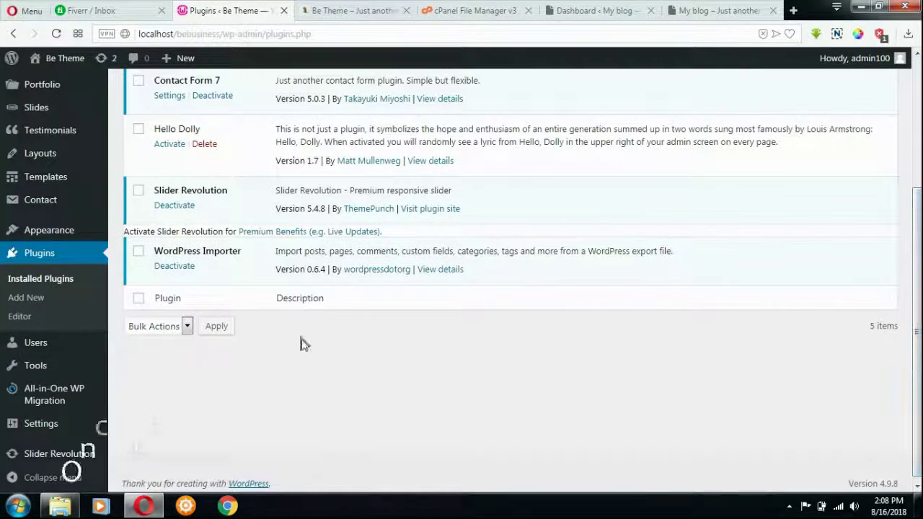
pyautogui.moveTo(107, 396)
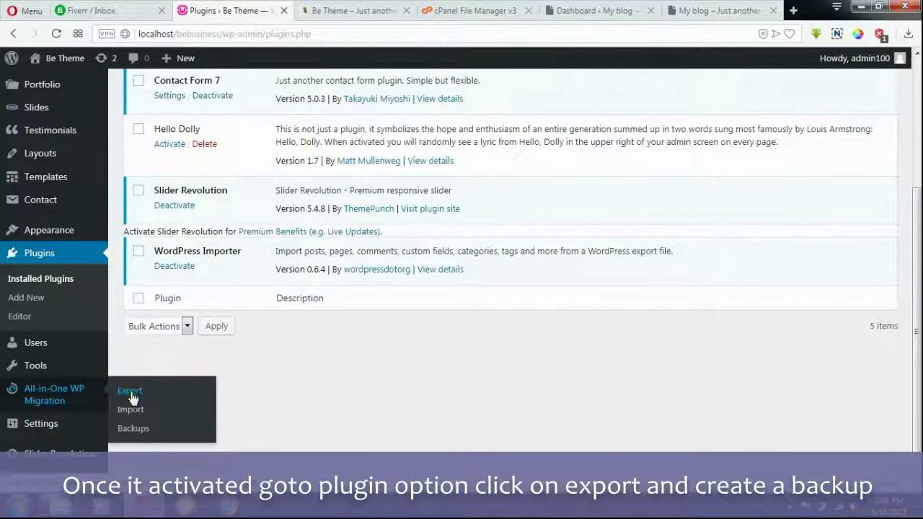
pyautogui.click(130, 393)
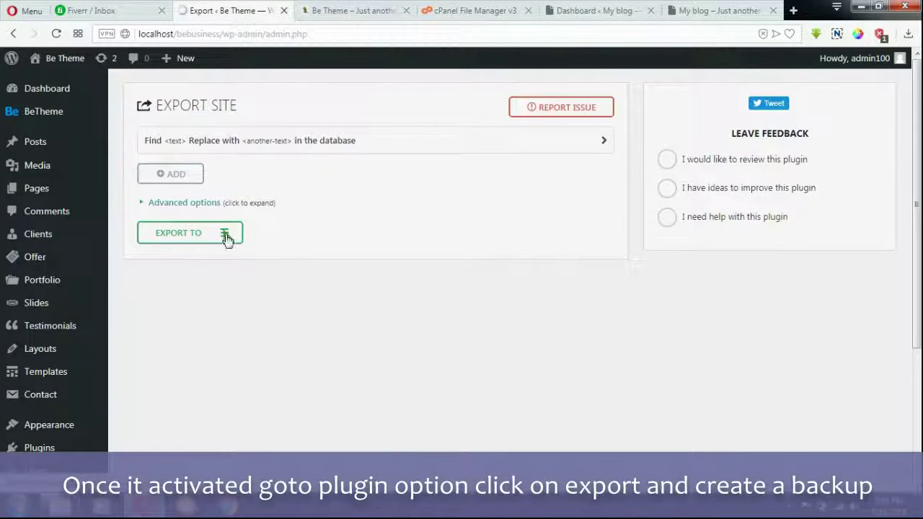
pyautogui.click(225, 236)
pyautogui.click(159, 256)
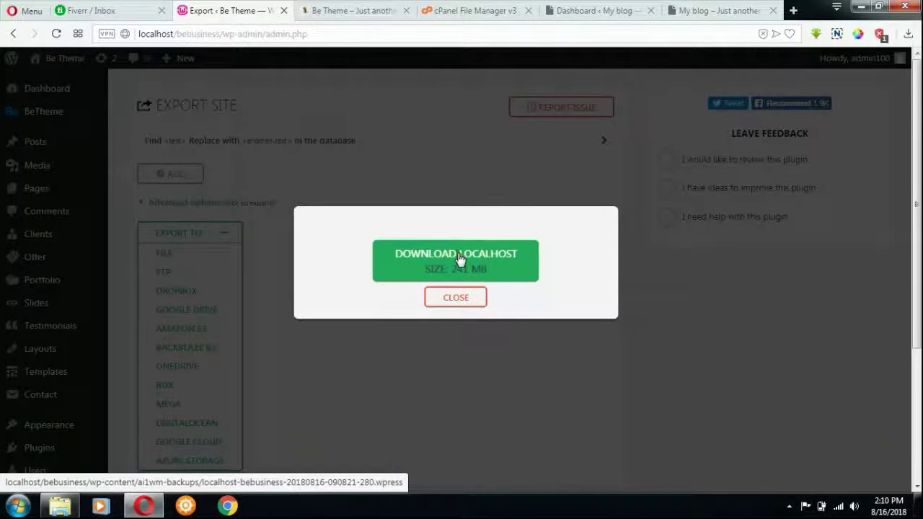
# Download the exported backup of the local site from the export dialog
pyautogui.rightClick(459, 258)
pyautogui.click(509, 318)
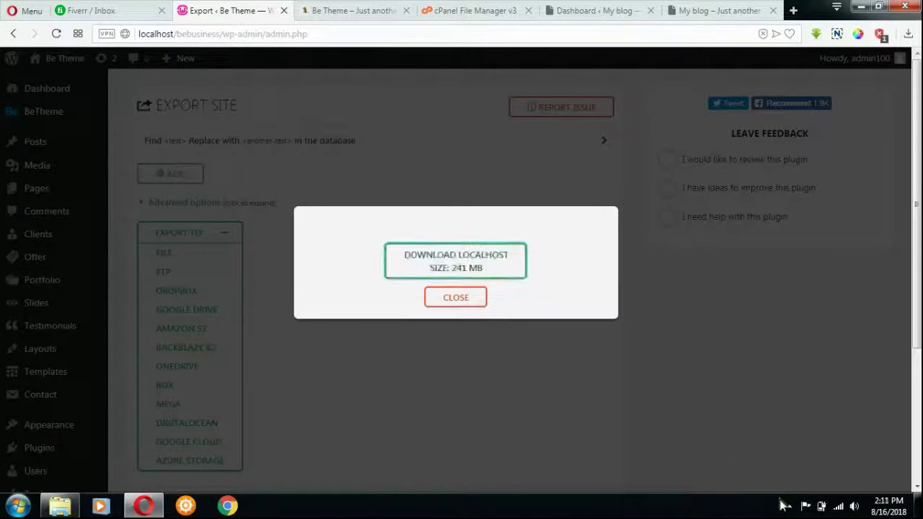
pyautogui.click(789, 506)
pyautogui.click(460, 261)
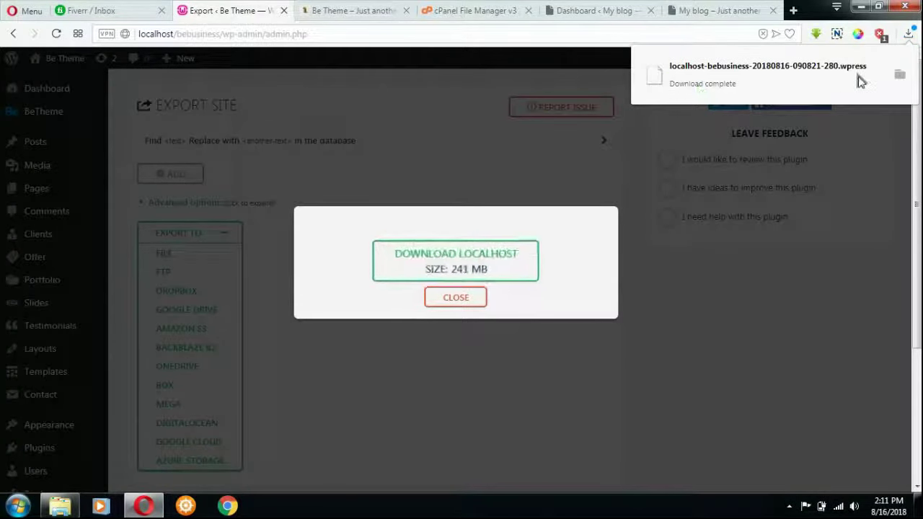
pyautogui.click(899, 75)
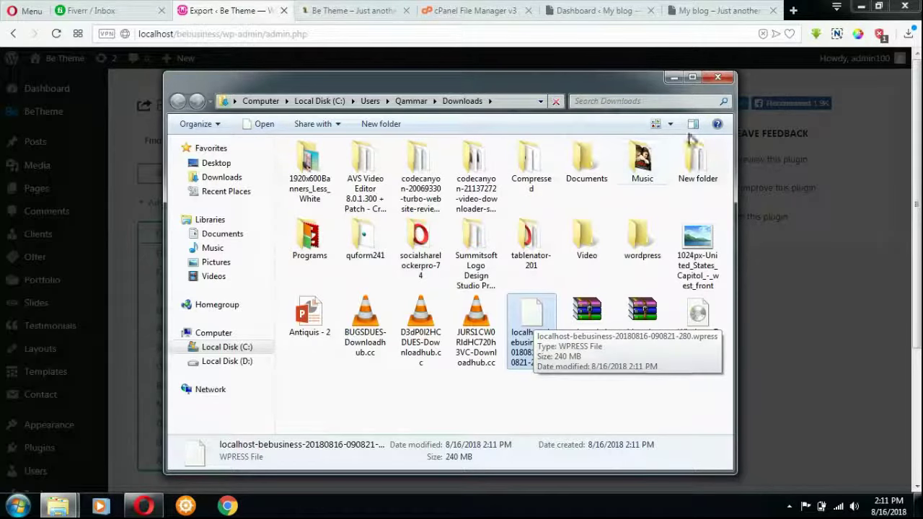
pyautogui.click(718, 77)
pyautogui.click(861, 5)
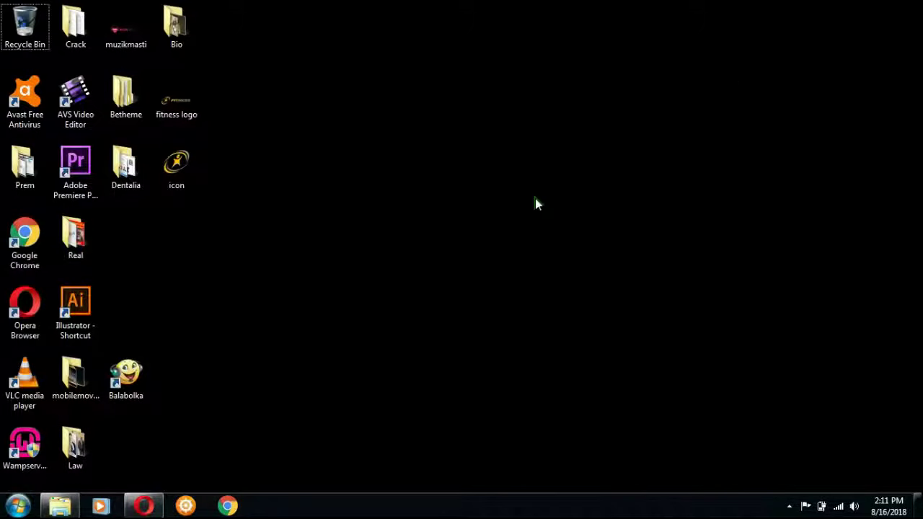
pyautogui.hotkey('ctrl', 'v')
pyautogui.click(144, 505)
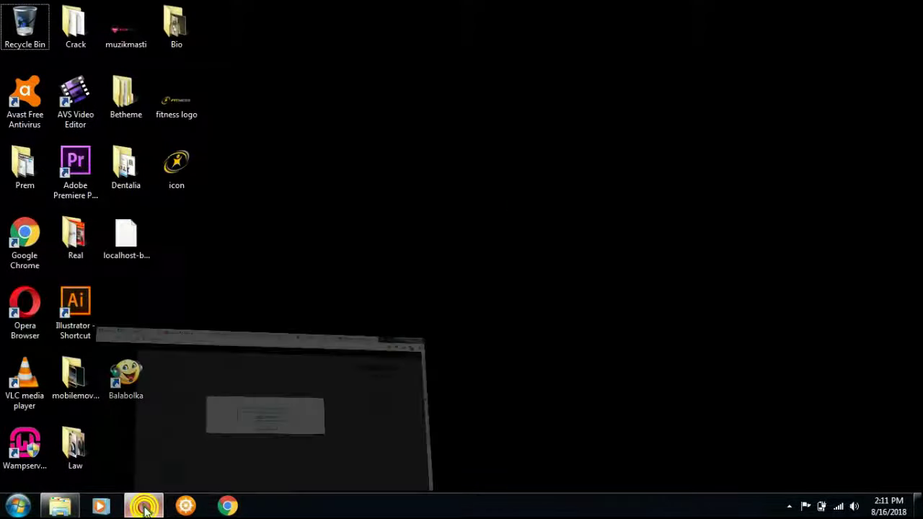
pyautogui.click(456, 298)
# Go to the plugin installer on the live My blog site and search for "all in one migration"
pyautogui.click(703, 10)
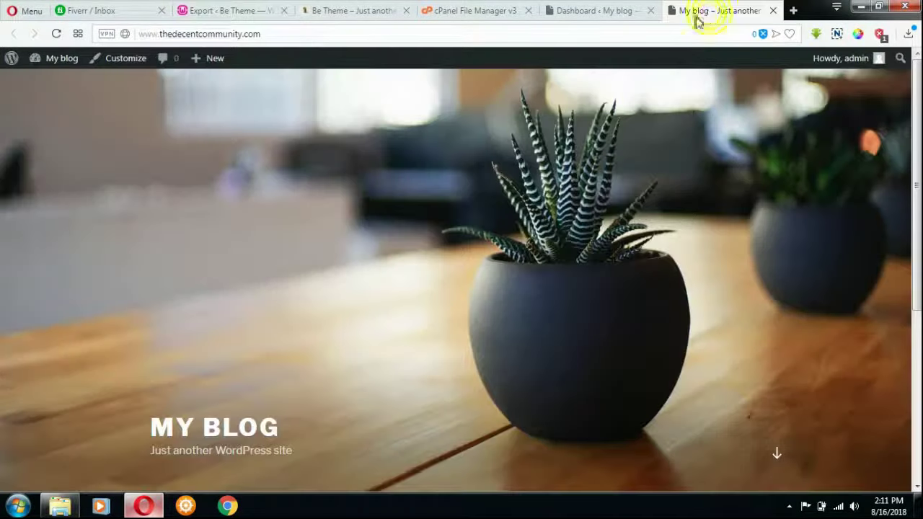
pyautogui.click(602, 15)
pyautogui.moveTo(64, 320)
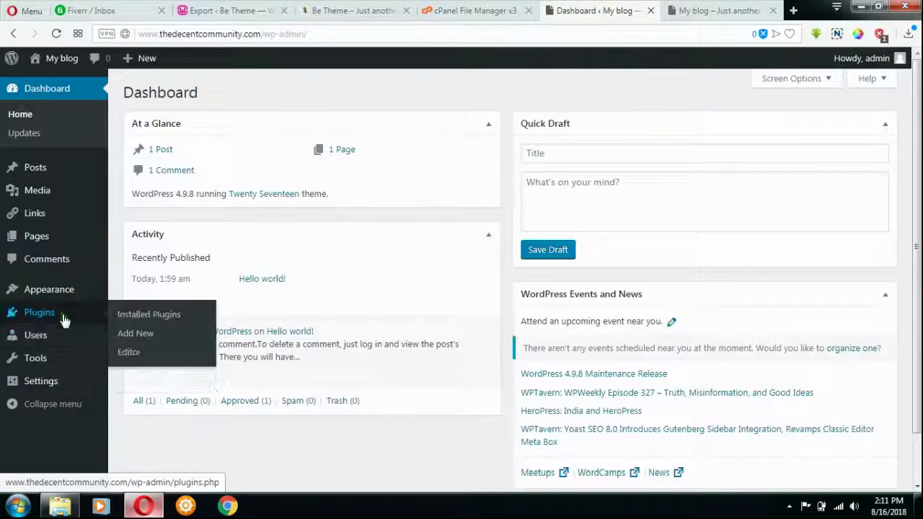
pyautogui.click(131, 334)
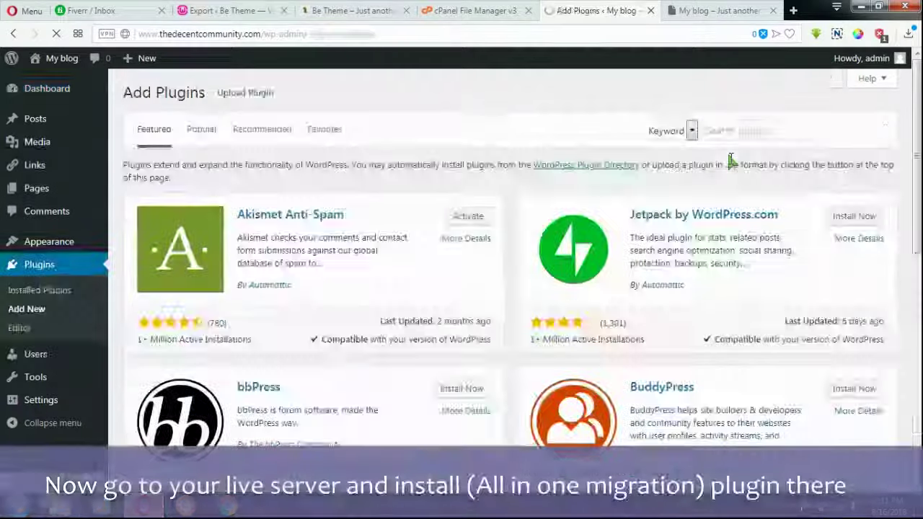
pyautogui.click(731, 132)
pyautogui.write('all in one')
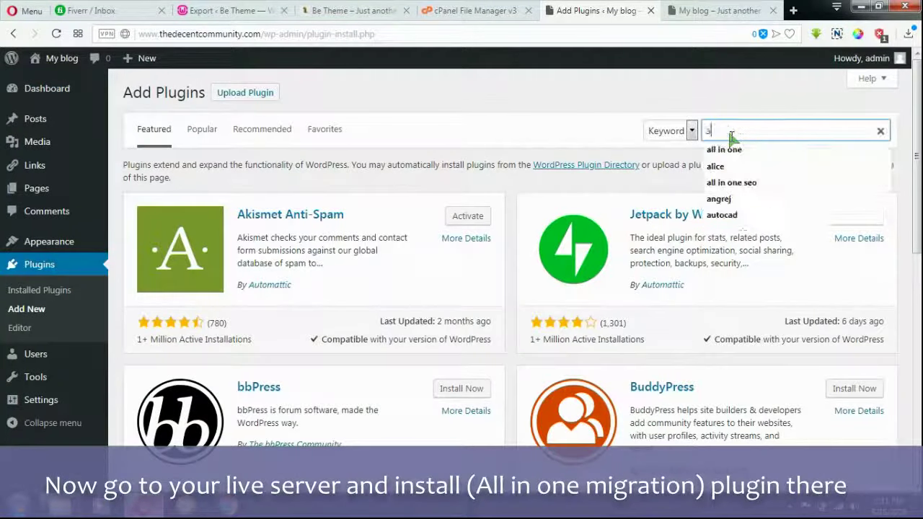
pyautogui.press('BackSpace')
pyautogui.press('BackSpace')
pyautogui.press('BackSpace')
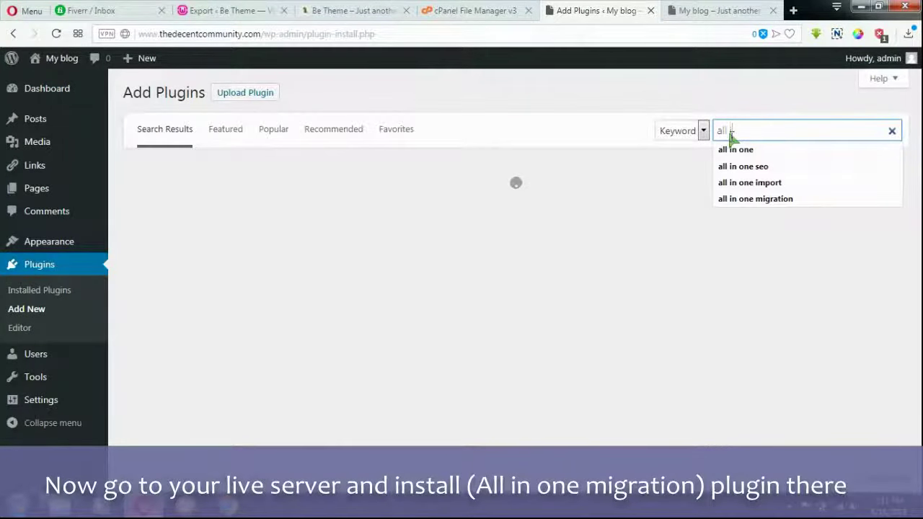
pyautogui.write('in one migration')
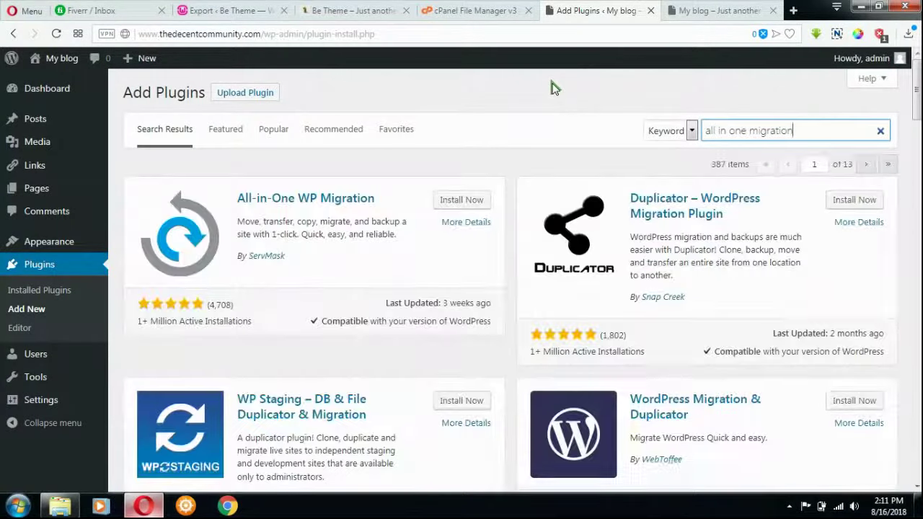
# Install and activate the All-in-One WP Migration plugin on the live site
pyautogui.click(441, 205)
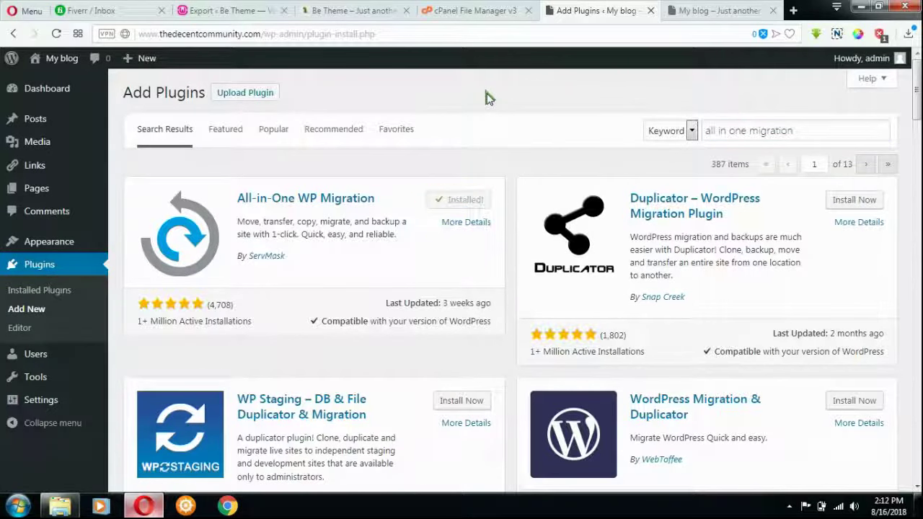
pyautogui.click(466, 201)
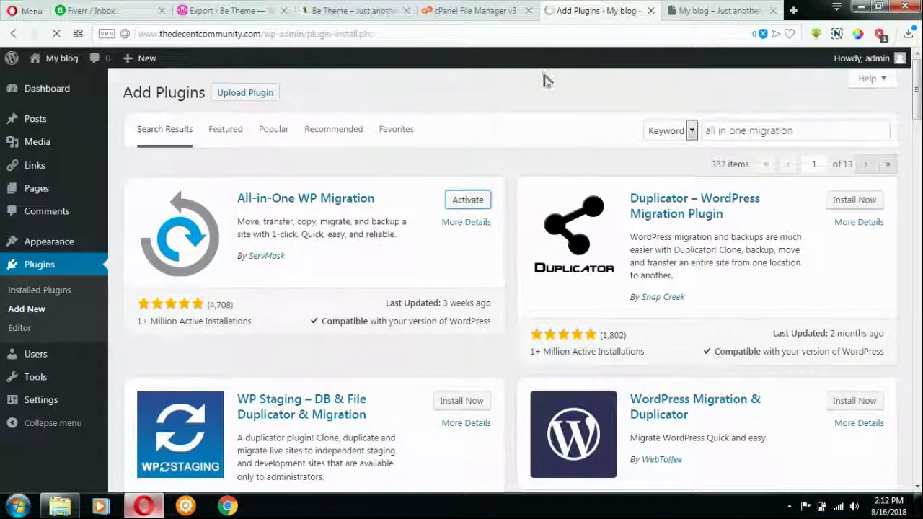
pyautogui.click(710, 13)
pyautogui.click(596, 18)
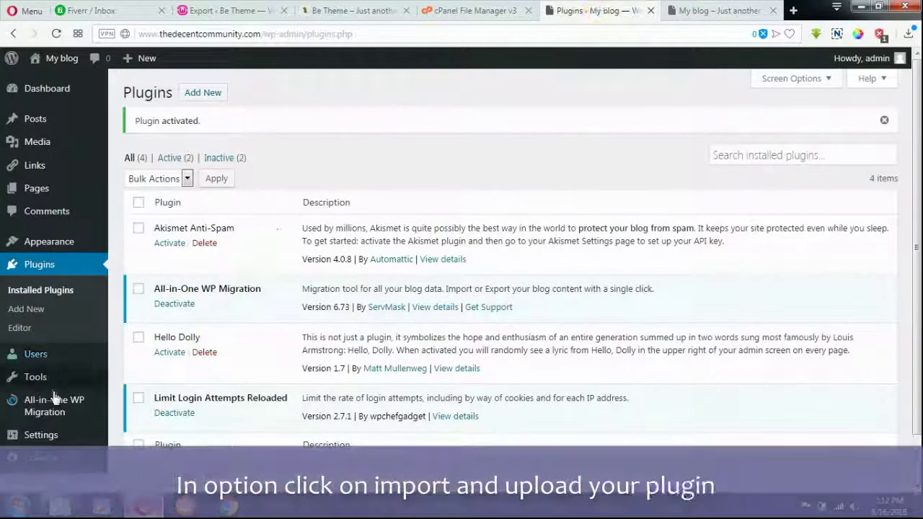
# Try to import the localhost-bebusiness backup file from the desktop into the live site with All-in-One WP Migration
pyautogui.moveTo(54, 405)
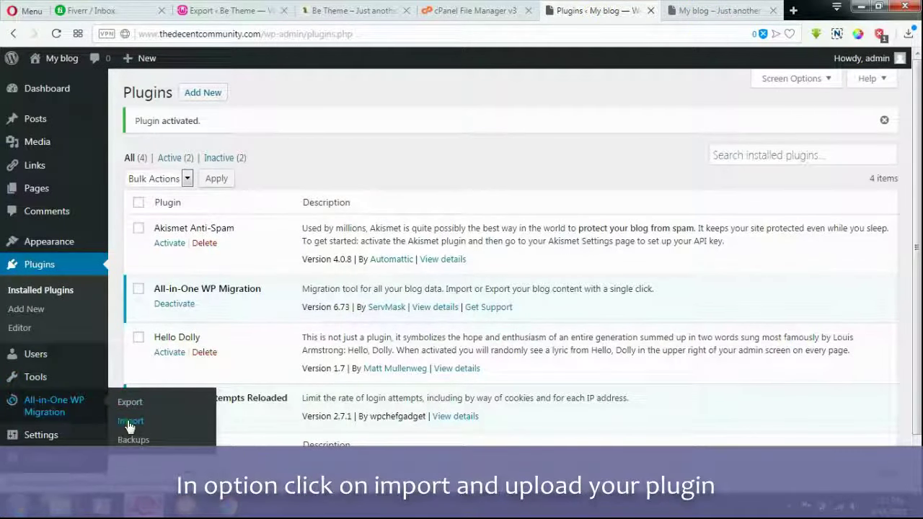
pyautogui.click(130, 423)
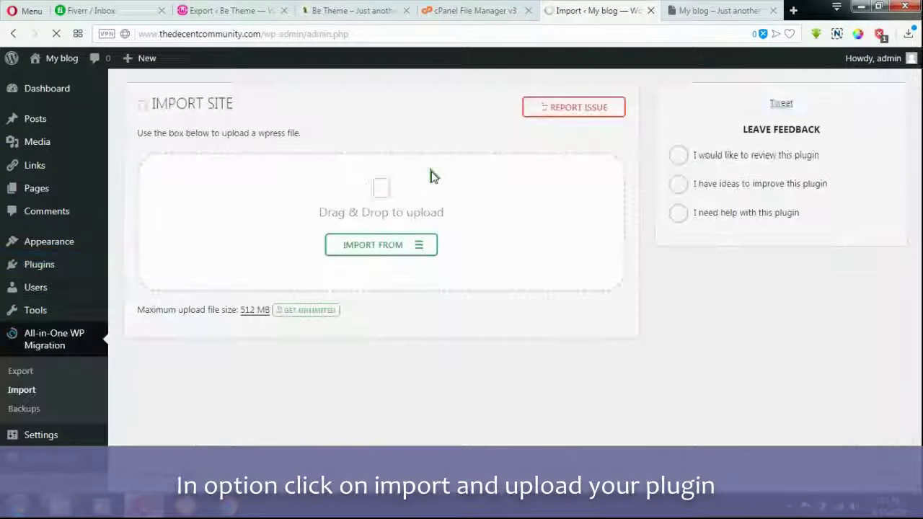
pyautogui.click(418, 249)
pyautogui.click(345, 271)
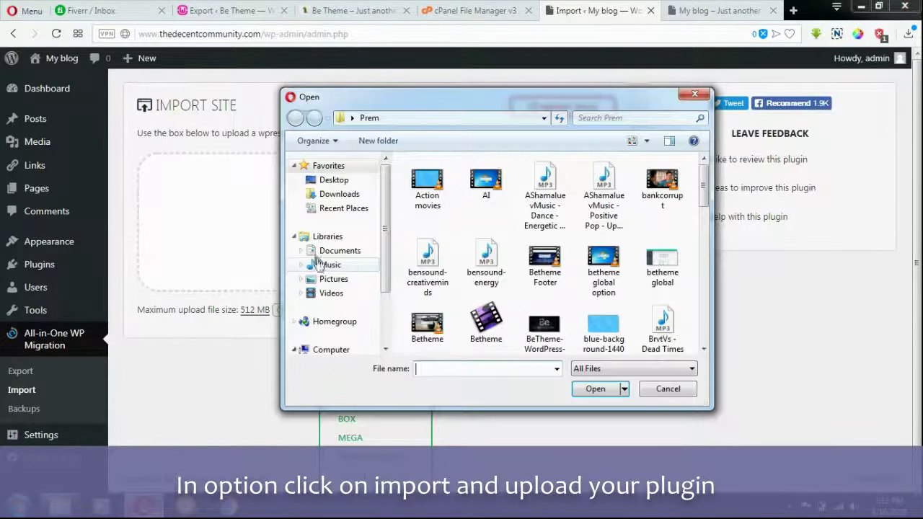
pyautogui.click(333, 179)
pyautogui.scroll(-2, 703, 245)
pyautogui.scroll(-2, 703, 245)
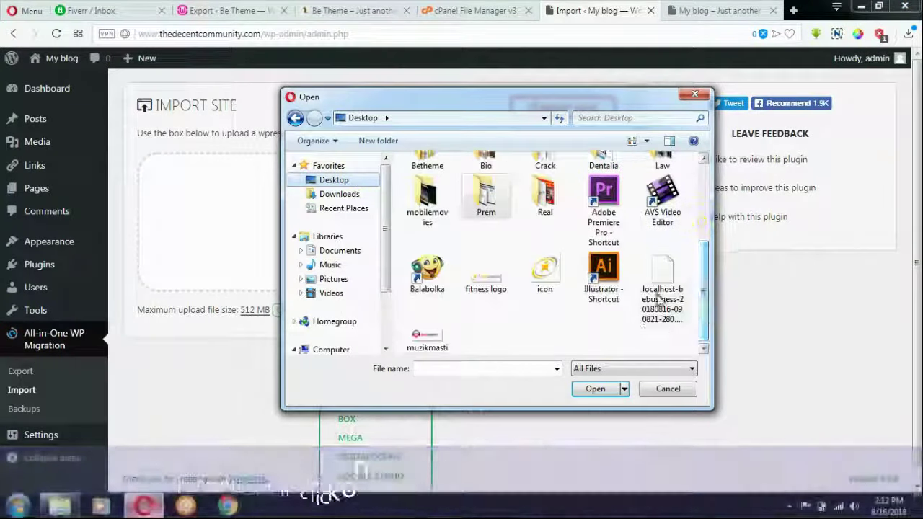
pyautogui.click(661, 287)
pyautogui.click(593, 390)
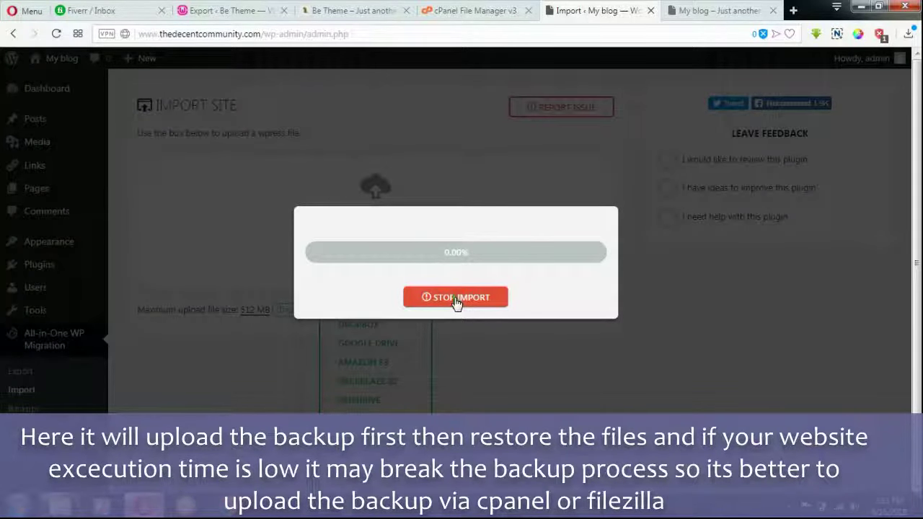
pyautogui.click(456, 298)
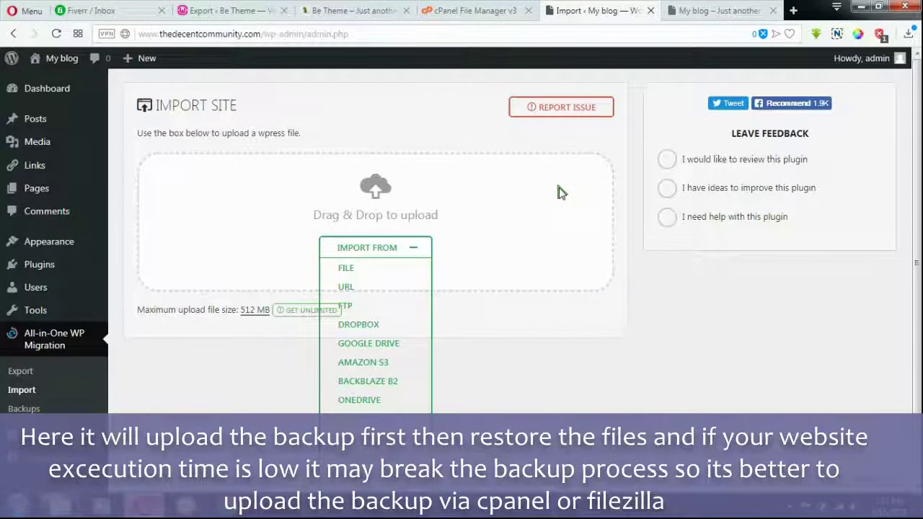
# Switch to the cPanel File Manager and open the wp-content folder inside public_html
pyautogui.click(475, 10)
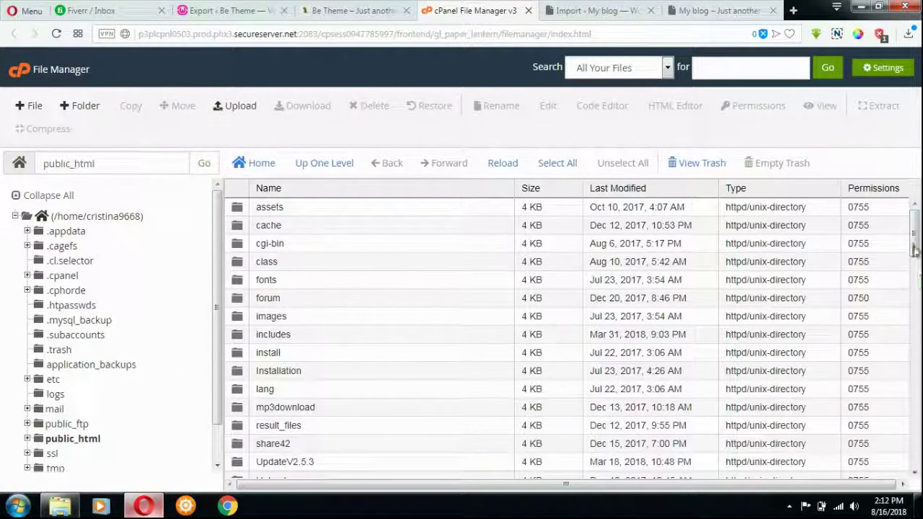
pyautogui.moveTo(913, 231)
pyautogui.mouseDown()
pyautogui.moveTo(916, 432)
pyautogui.moveTo(915, 224)
pyautogui.mouseUp()
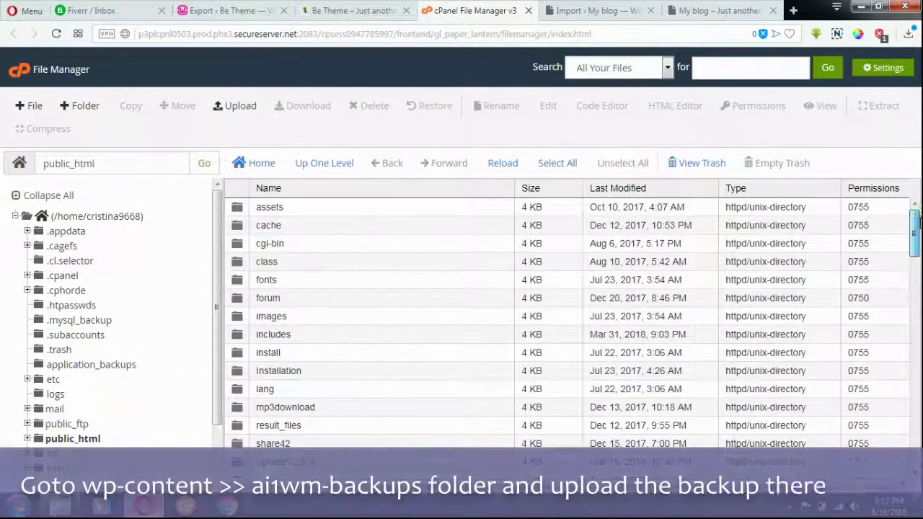
pyautogui.scroll(-3, 915, 223)
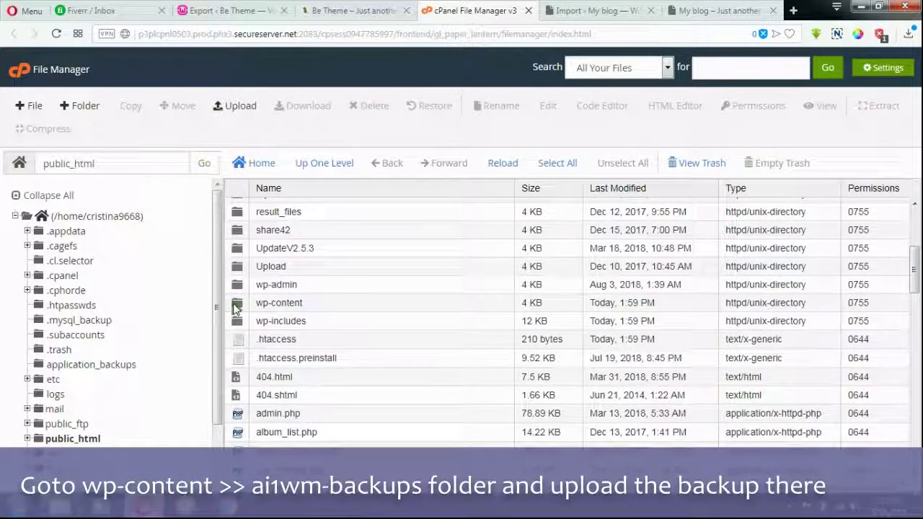
pyautogui.doubleClick(233, 305)
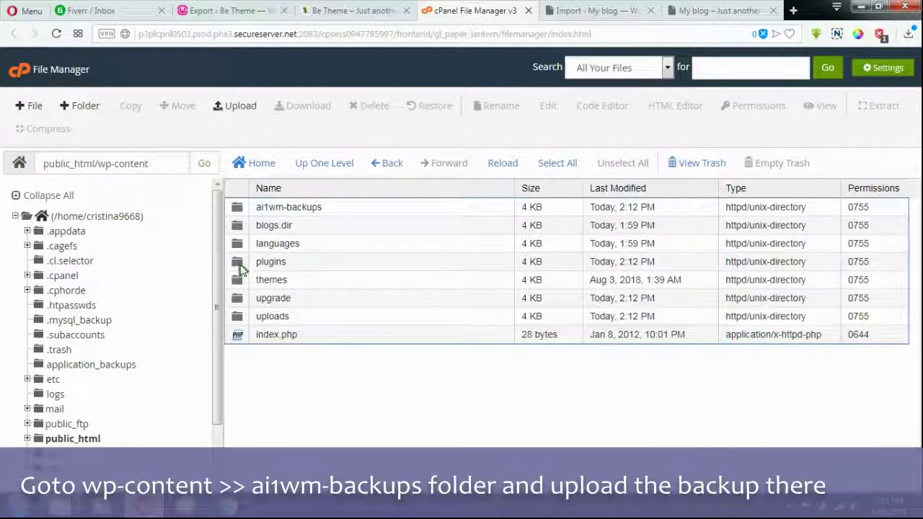
pyautogui.doubleClick(243, 265)
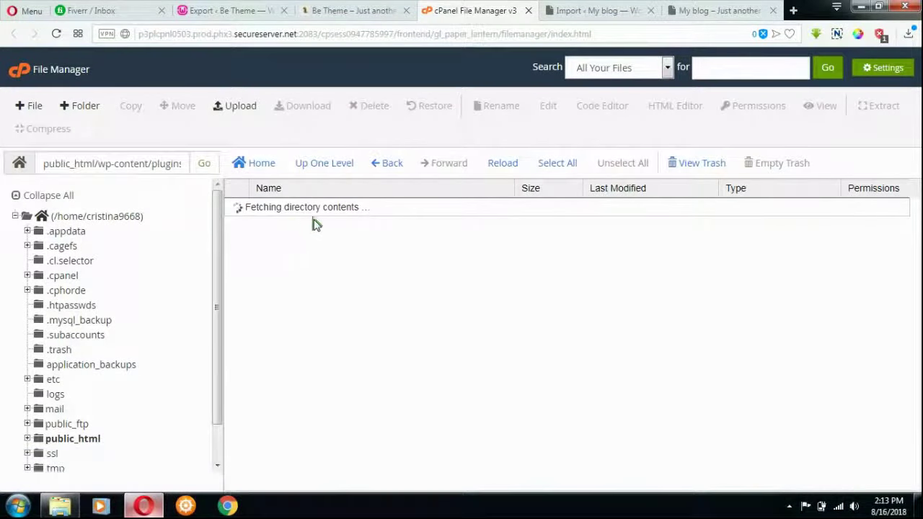
pyautogui.click(324, 165)
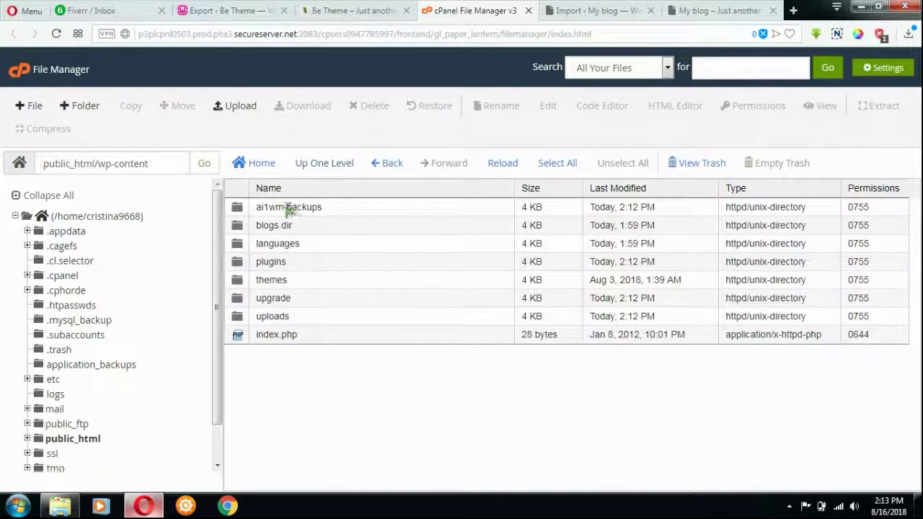
pyautogui.doubleClick(238, 207)
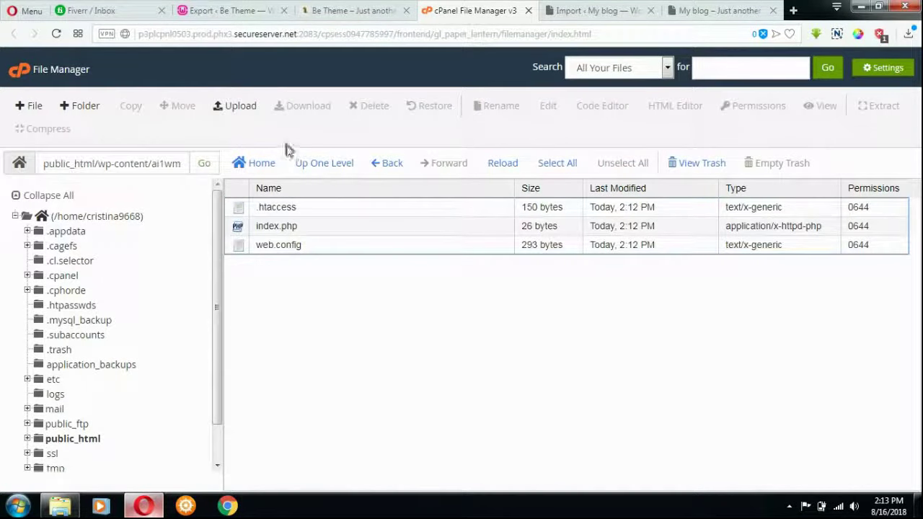
pyautogui.click(241, 107)
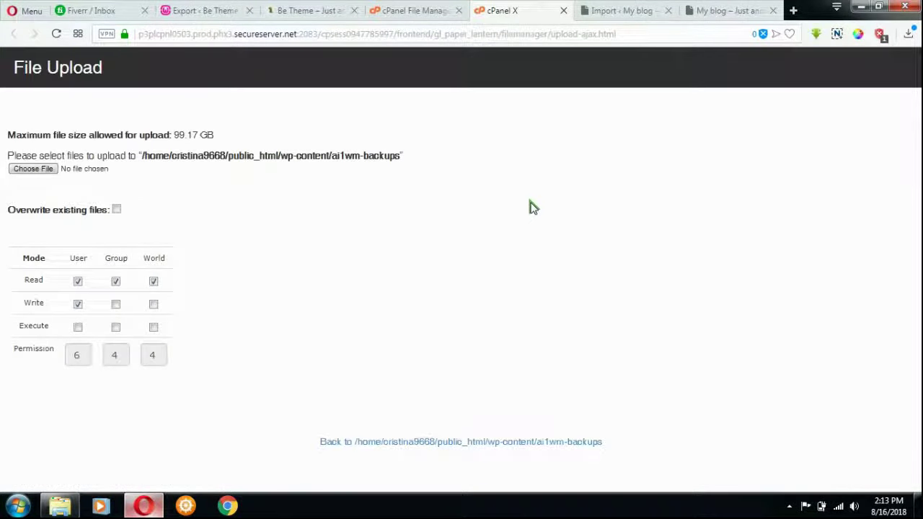
pyautogui.click(52, 169)
pyautogui.scroll(-3, 706, 240)
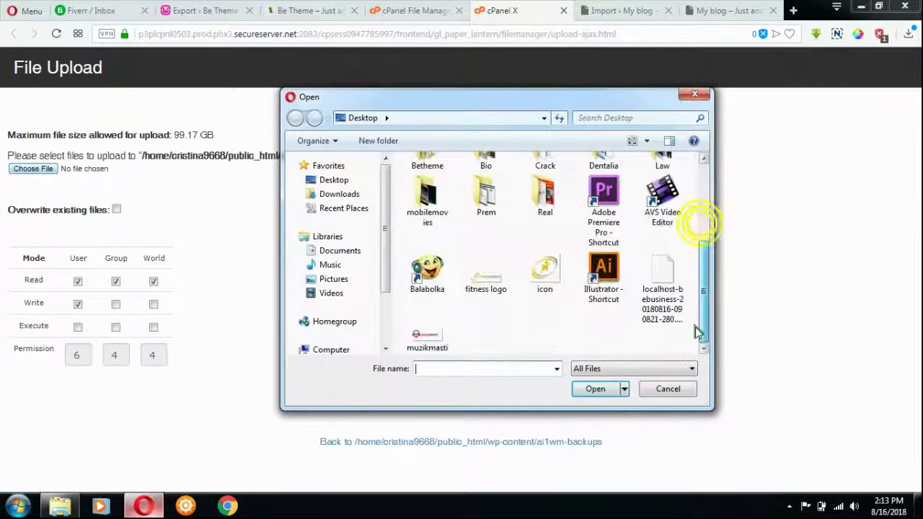
pyautogui.click(664, 281)
pyautogui.click(591, 390)
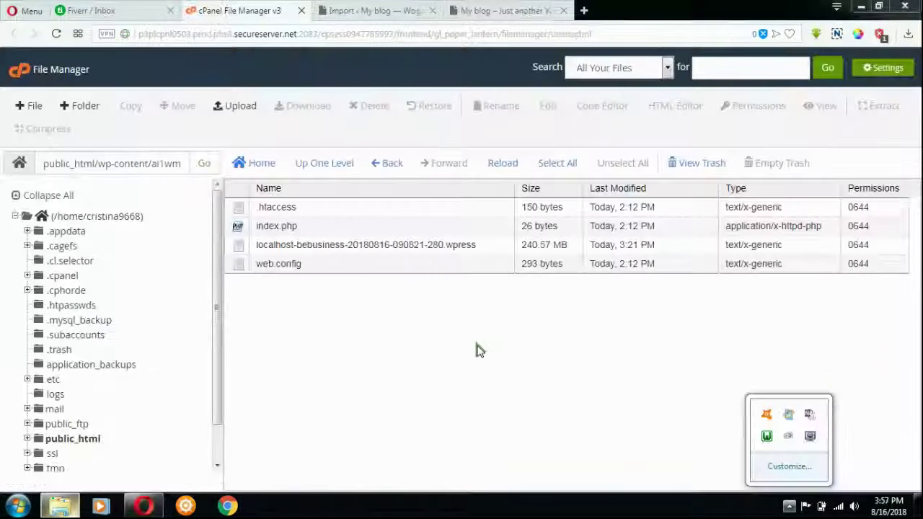
pyautogui.click(480, 350)
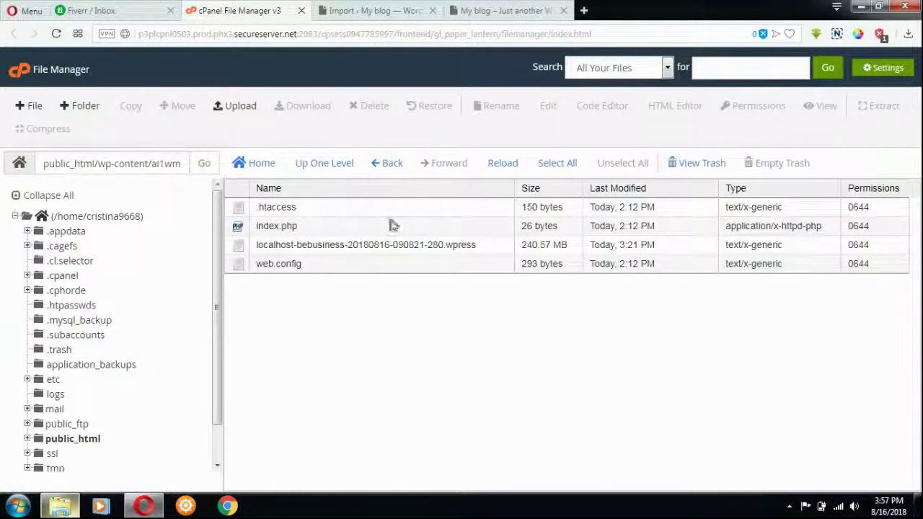
pyautogui.click(242, 247)
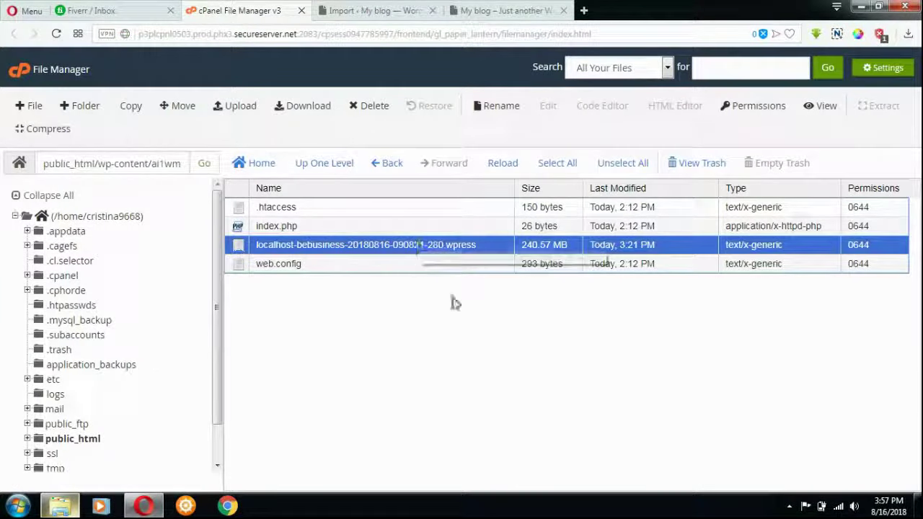
# Switch to the live site's WordPress admin and start restoring the uploaded localhost-bebusiness backup from the All-in-One WP Migration backups
pyautogui.click(376, 14)
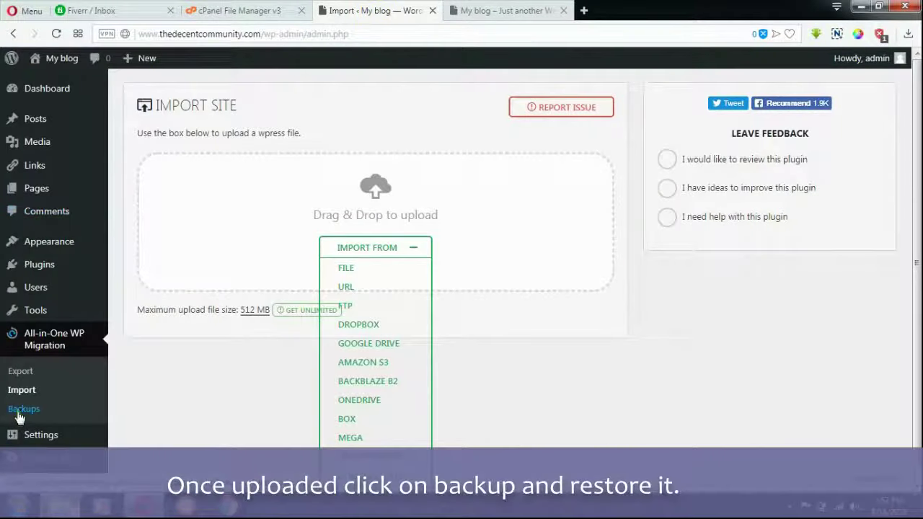
pyautogui.click(22, 408)
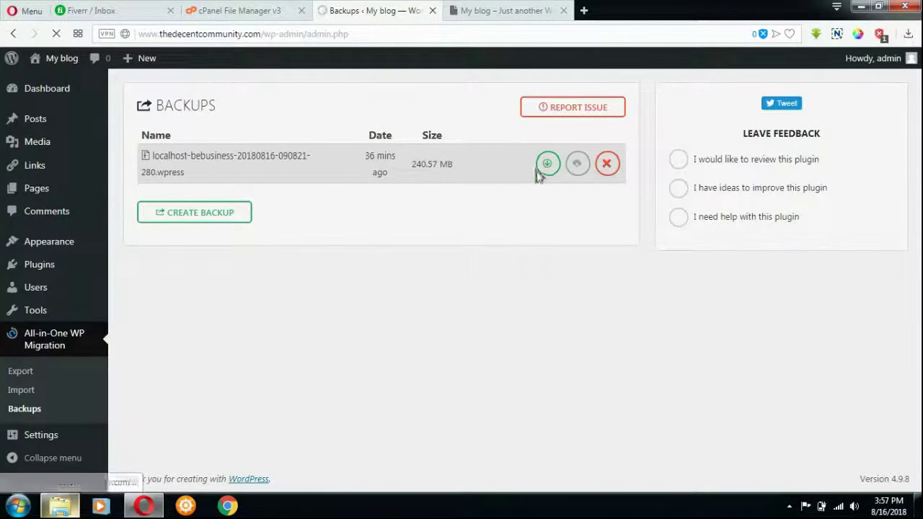
pyautogui.click(560, 167)
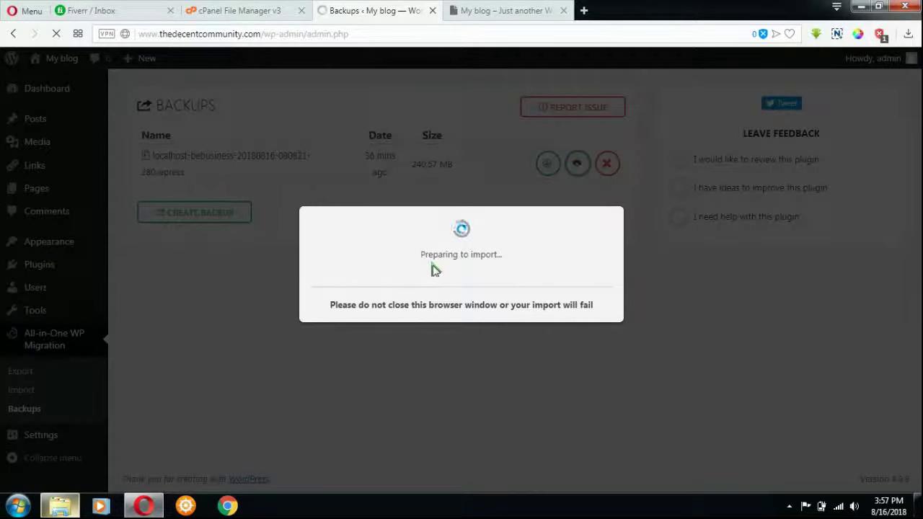